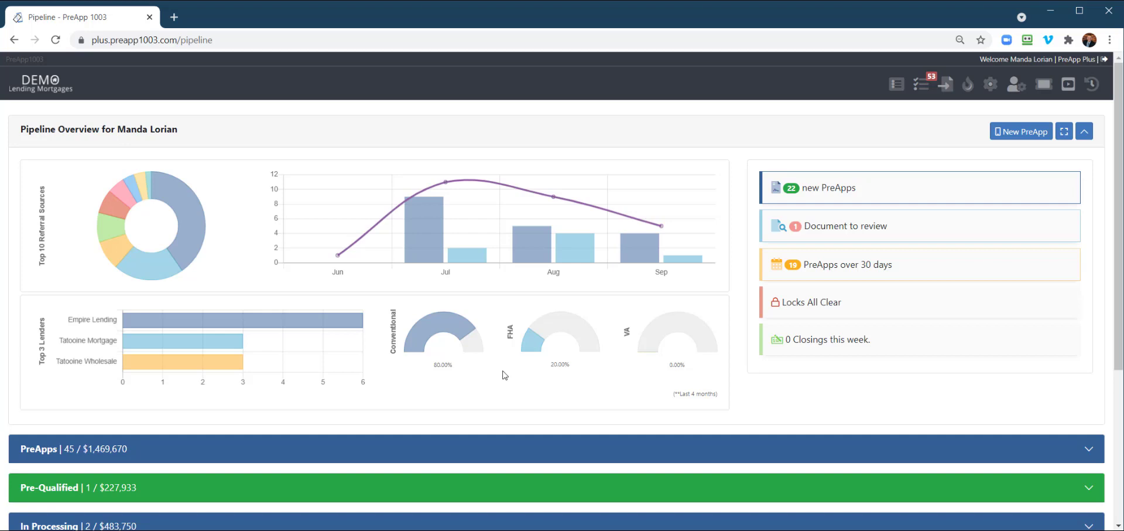
Step: Open the second In Processing loan and go to its Send Disclosures page
scroll(503, 376, down, 3)
click(375, 343)
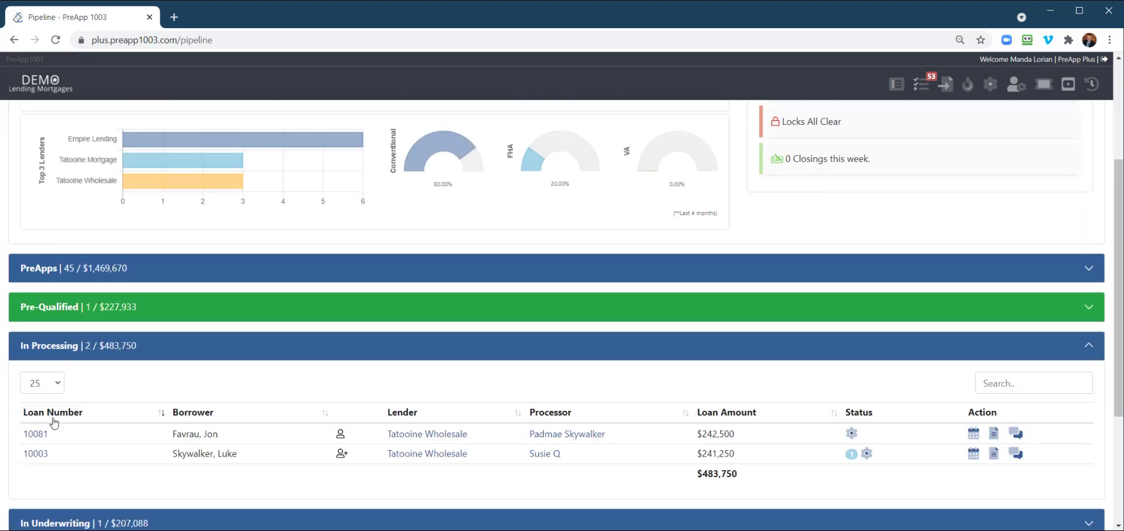
click(33, 458)
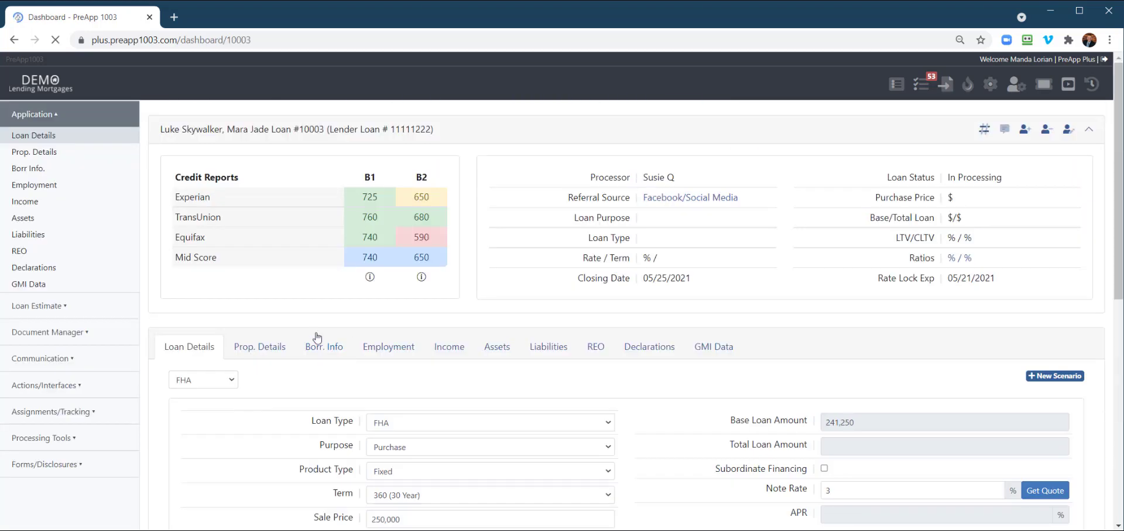
click(65, 474)
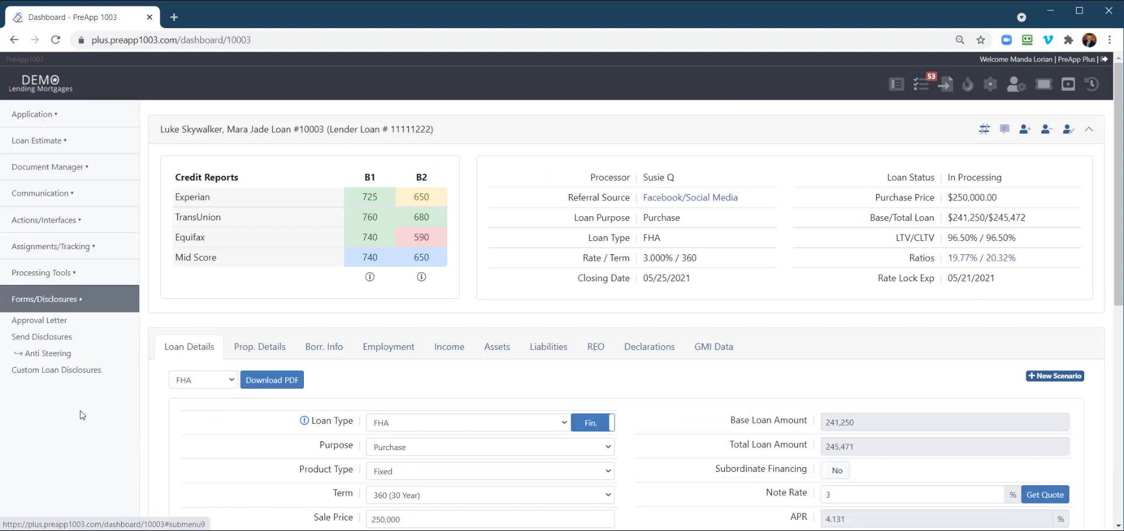
click(52, 338)
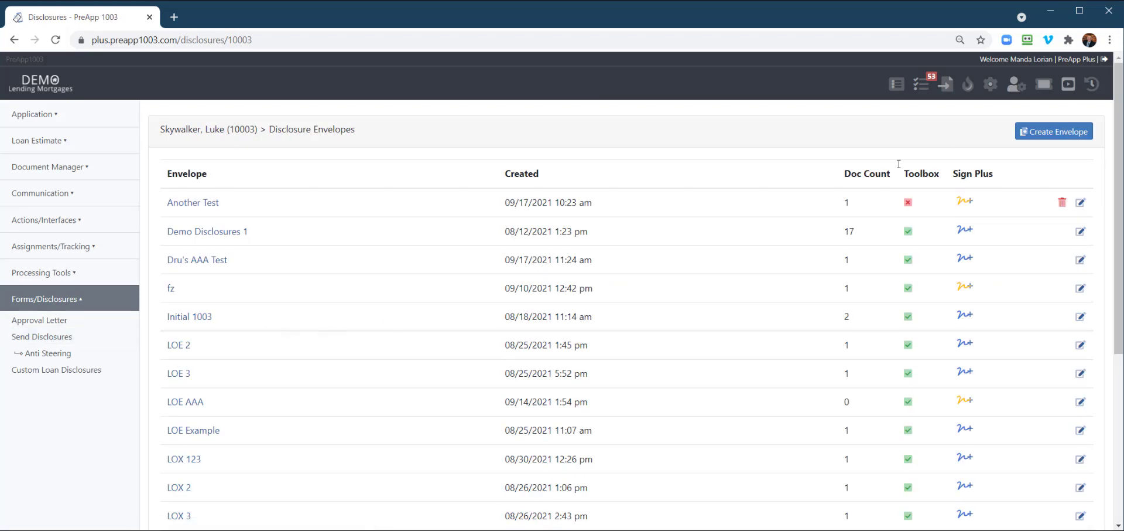
Step: Create a Sign Plus envelope named AAA Test containing the LO DATA Points Demo form
click(1051, 134)
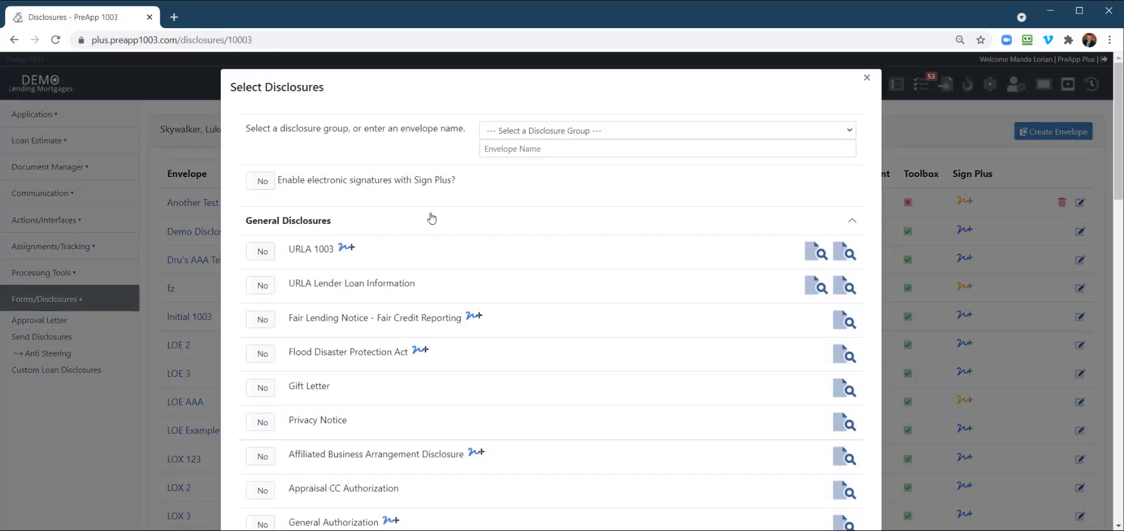
click(261, 183)
click(526, 150)
text(AAA Test)
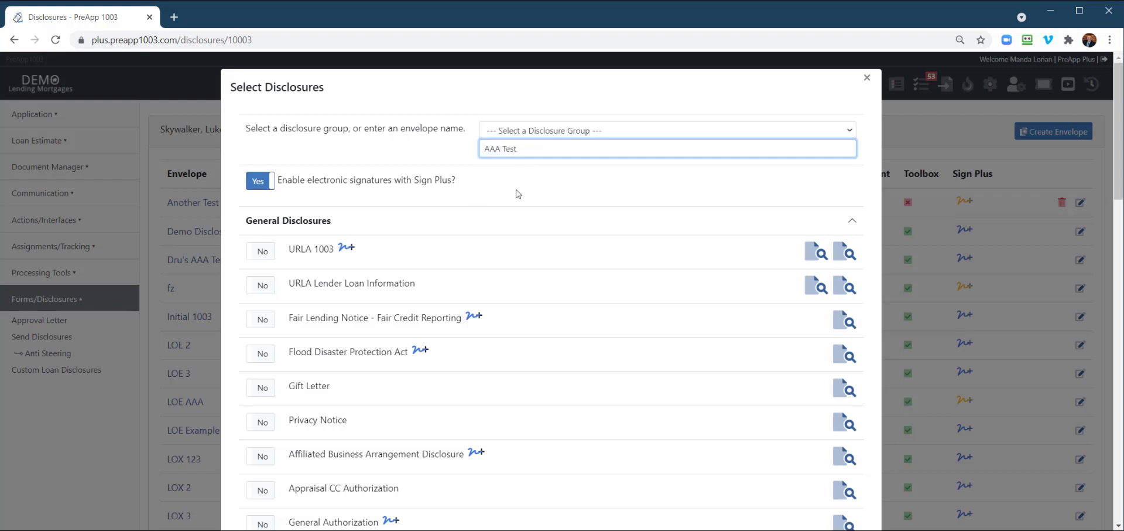
scroll(575, 194, down, 12)
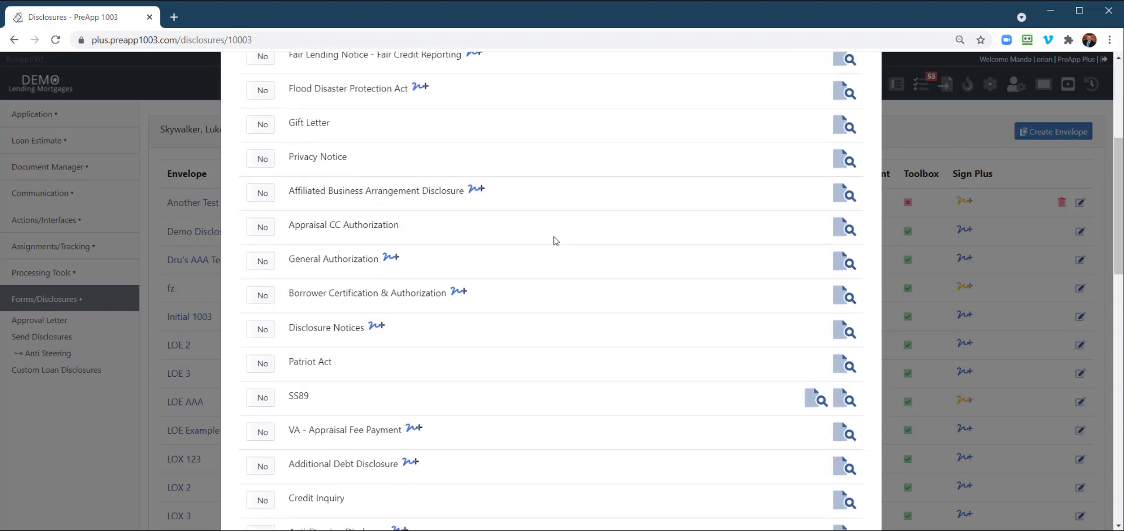
scroll(485, 286, down, 6)
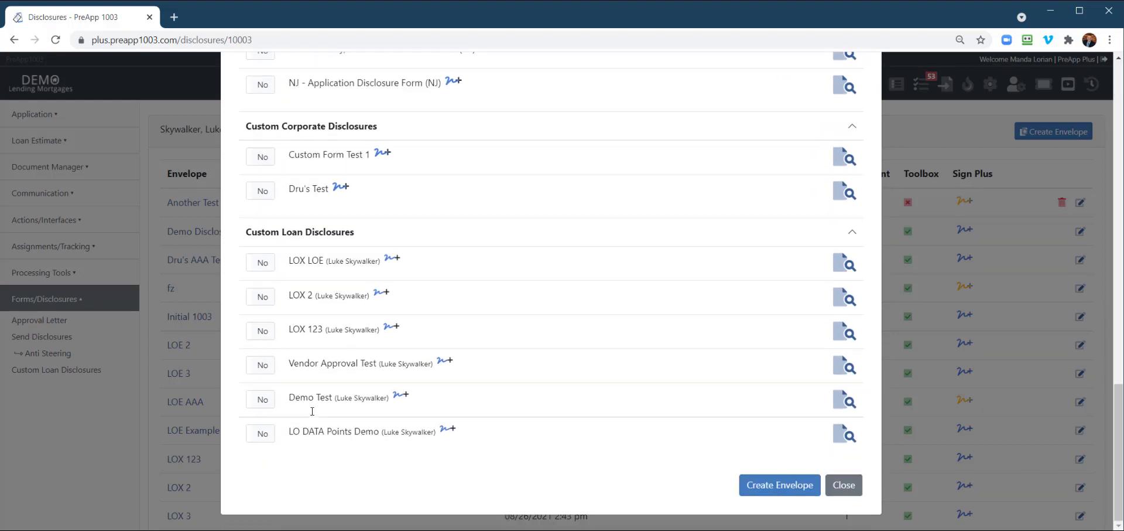
click(261, 435)
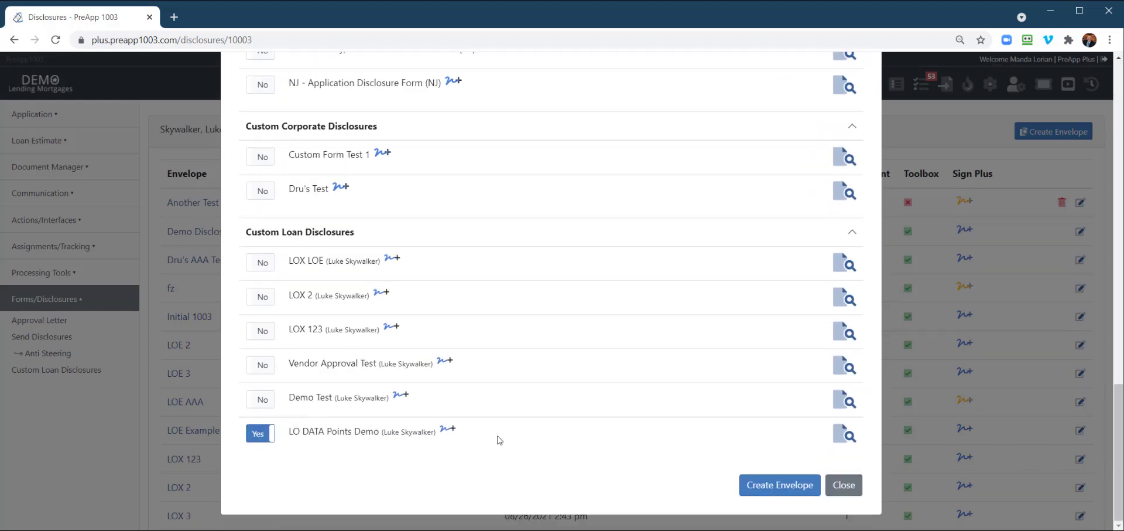
click(780, 488)
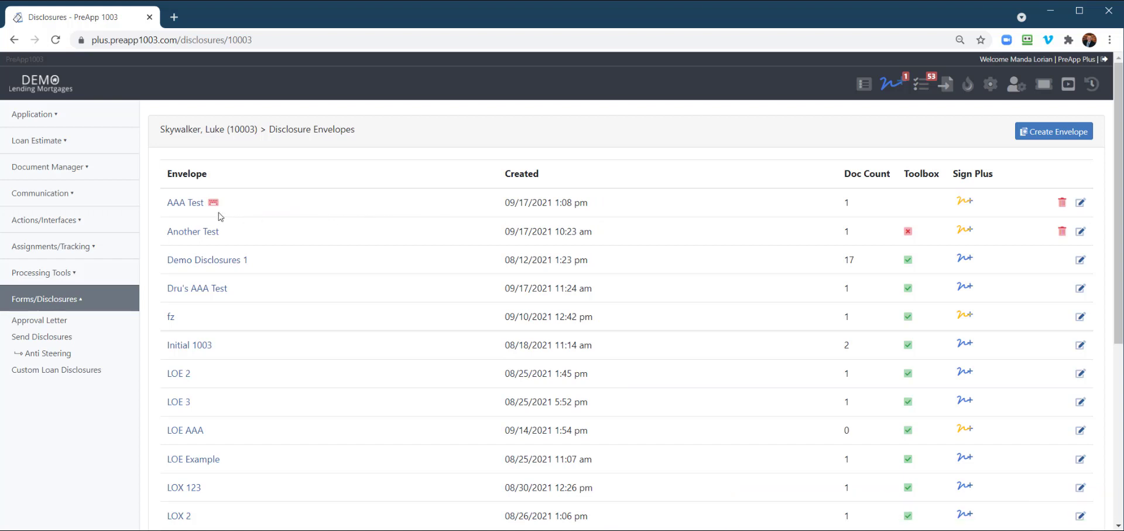
Step: Review the AAA Test envelope's details, flagged as needing Loan Officer data, then close them
mouse_move(216, 208)
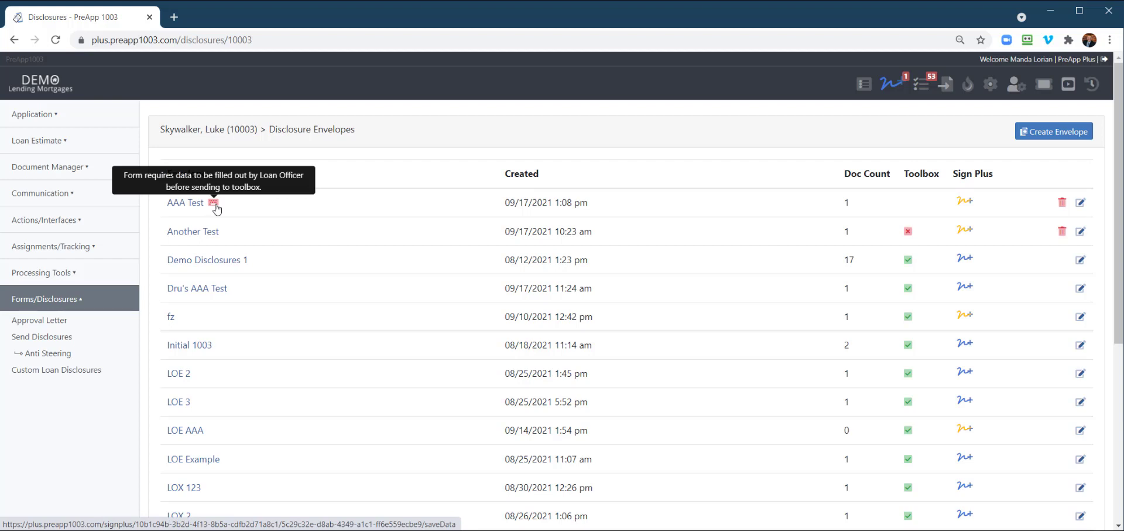
click(1081, 203)
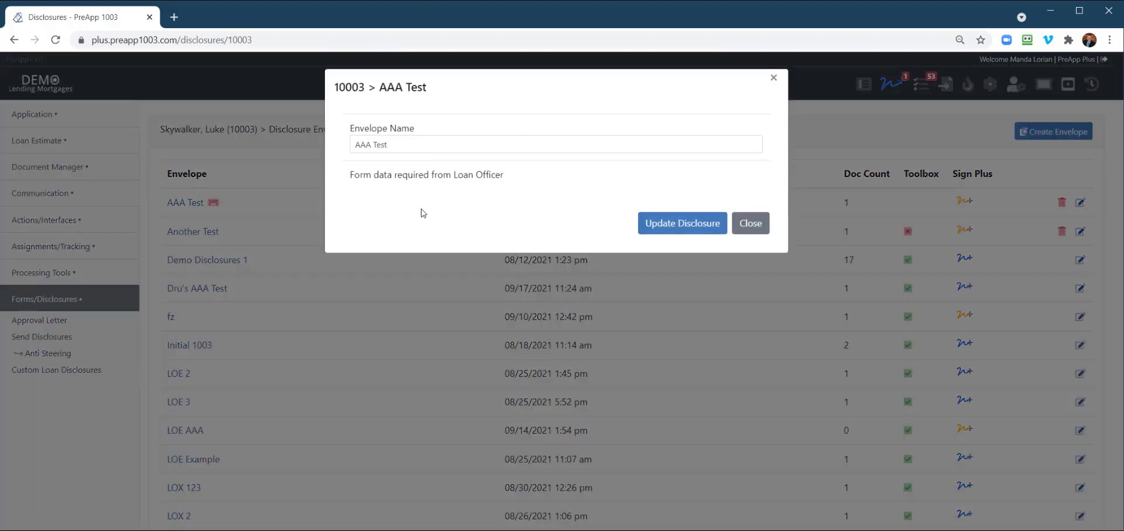
click(774, 78)
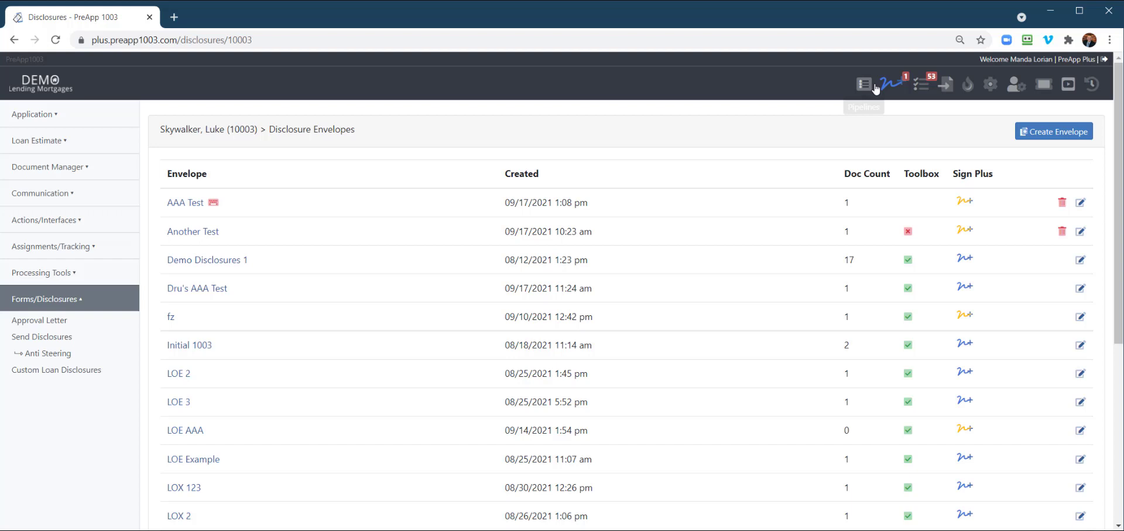
mouse_move(867, 89)
click(826, 109)
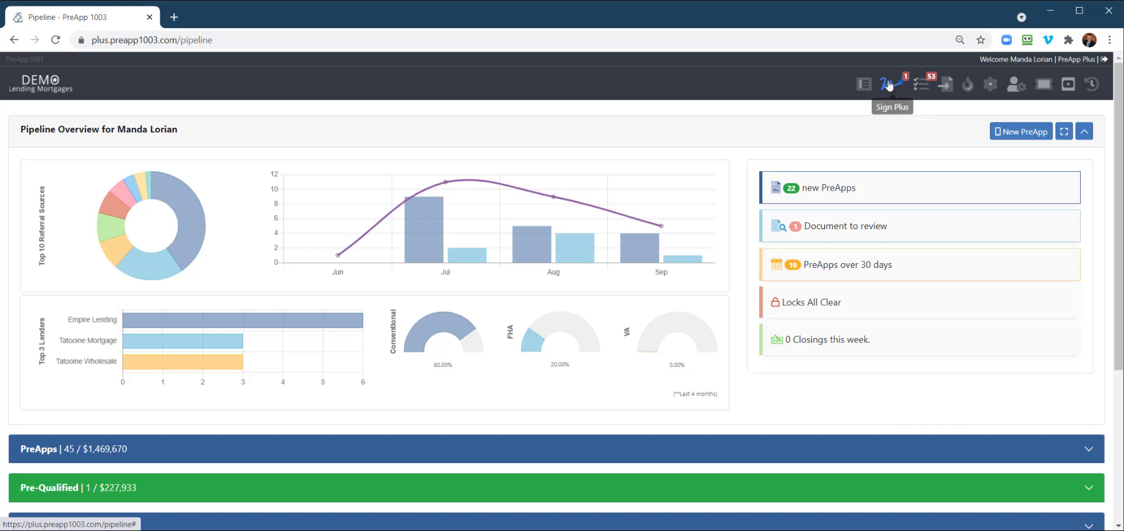
click(890, 86)
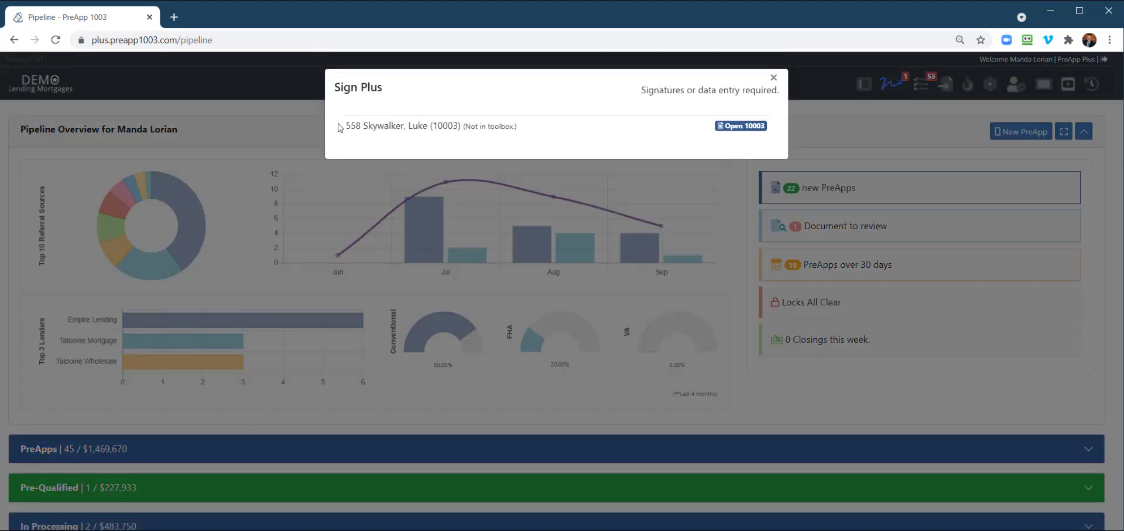
click(737, 127)
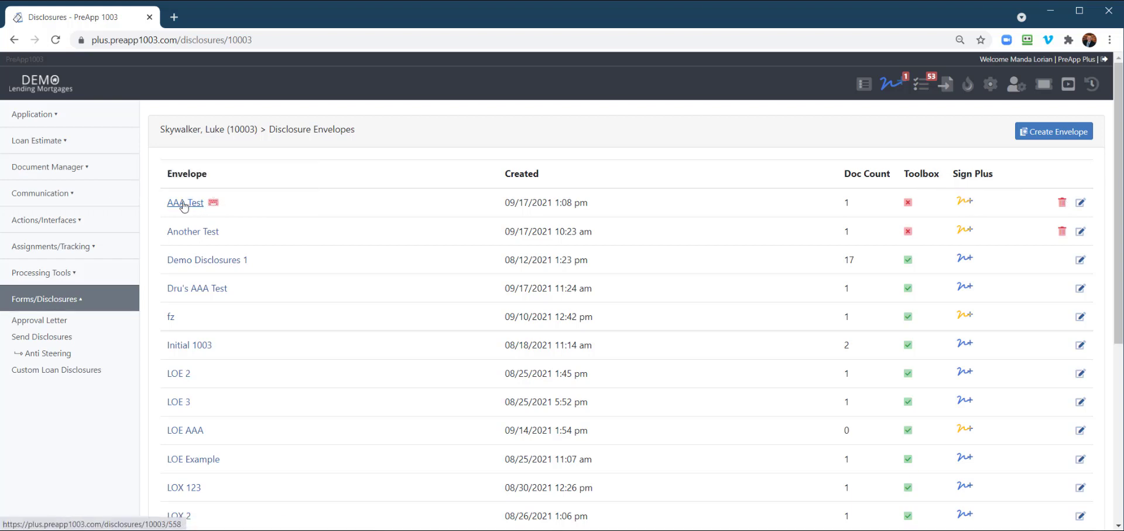
Step: Fill AAA Test's text field with test text, tick the first checkbox, and complete the data
click(215, 204)
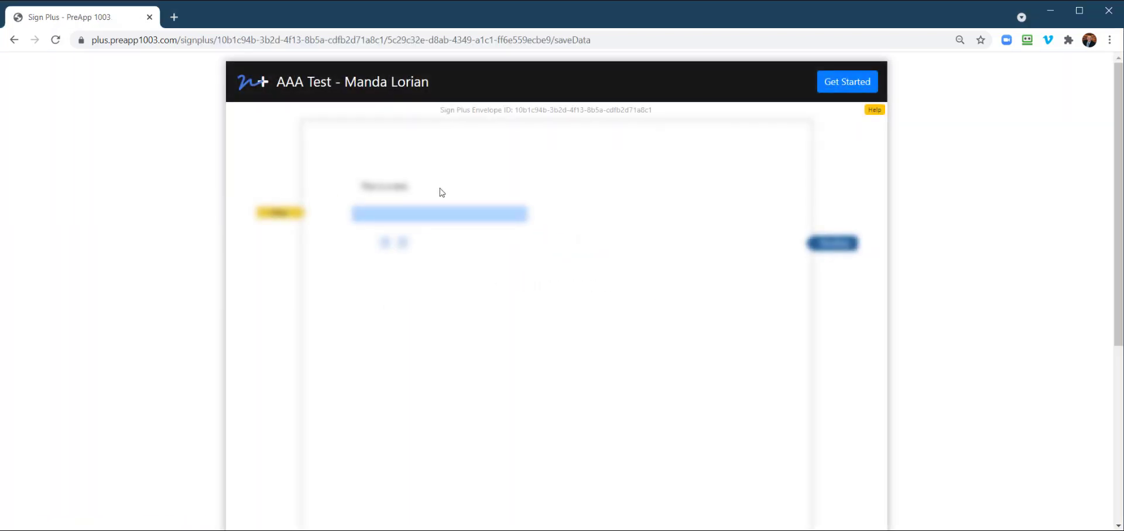
click(839, 87)
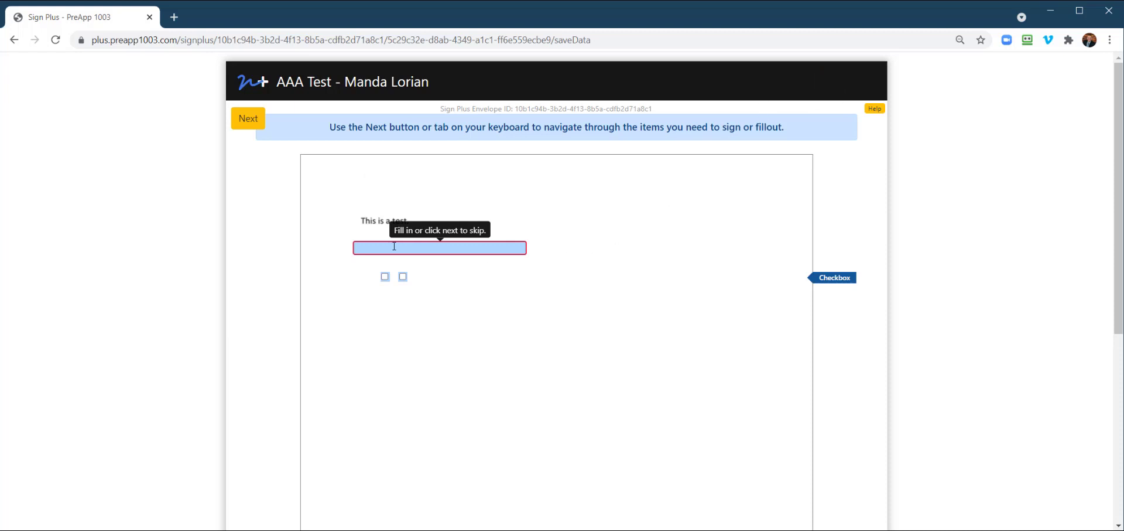
text(ldksjfkjdfjksdfjklsdkljfkljsdfsdfsda)
key(ctrl+a)
key(Tab)
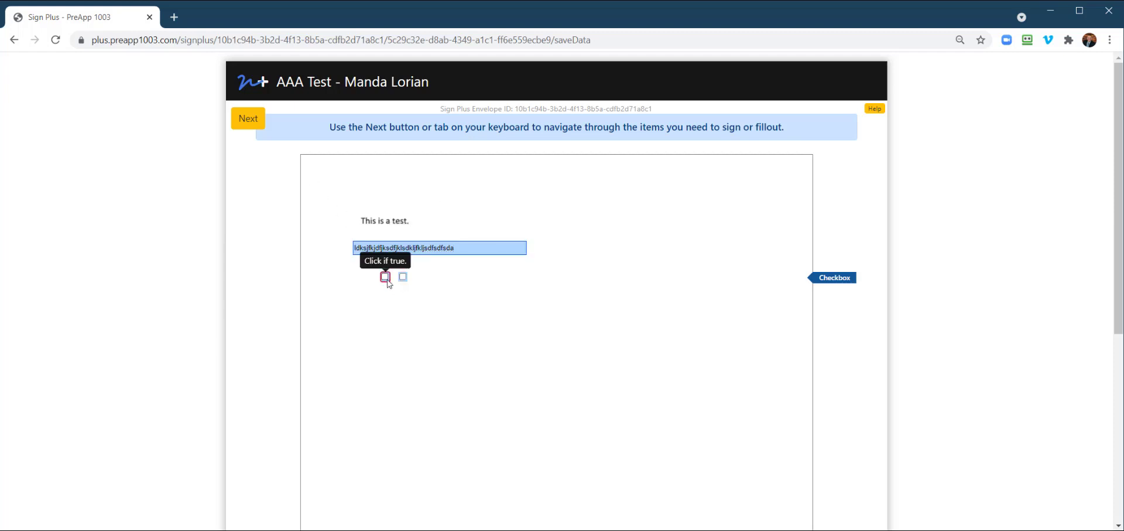
click(247, 121)
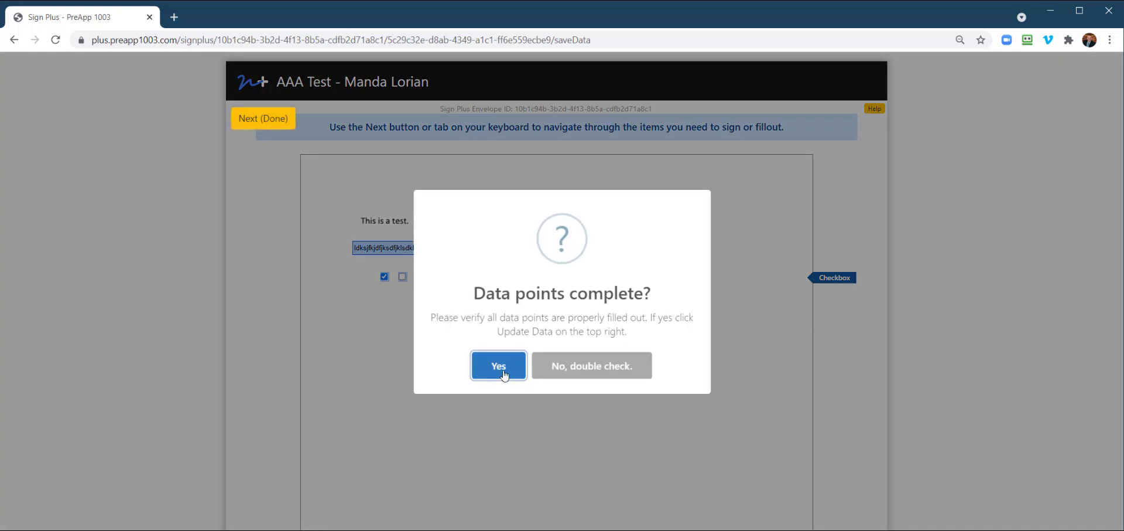
click(503, 373)
click(858, 84)
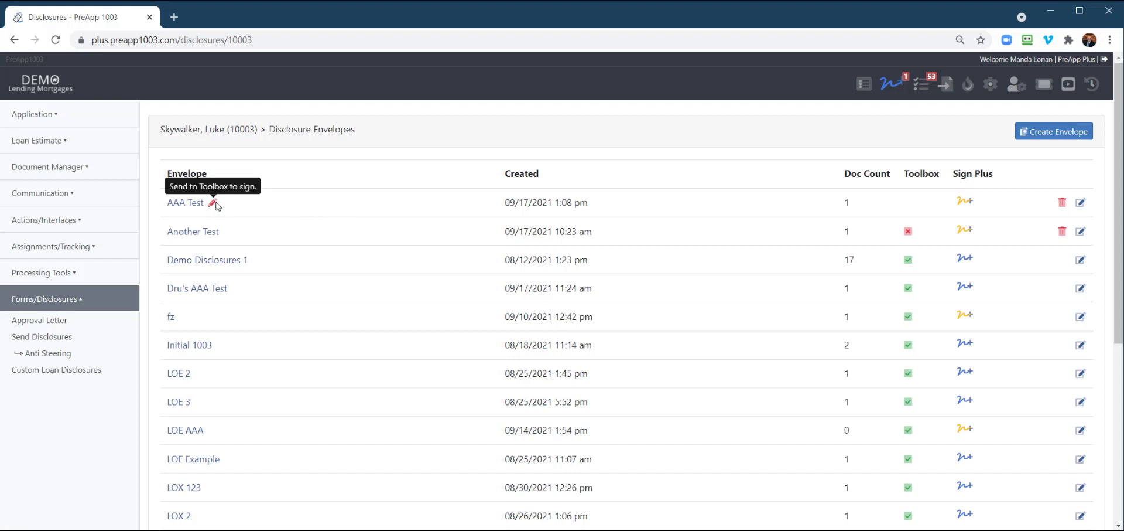
Step: Set AAA Test's 'Show in borrowers toolbox?' to Yes and update the disclosure
click(1081, 204)
click(364, 176)
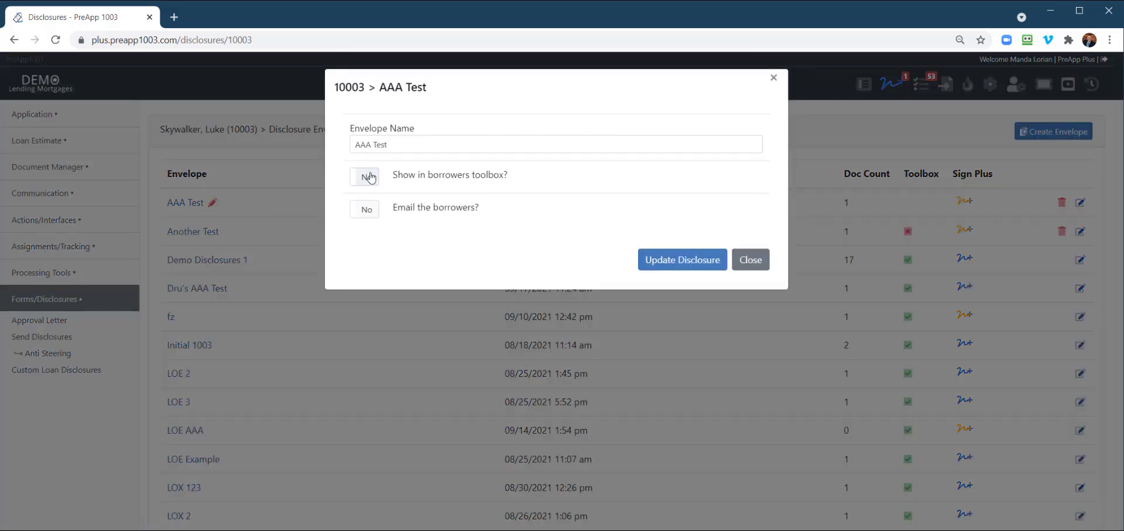
click(677, 261)
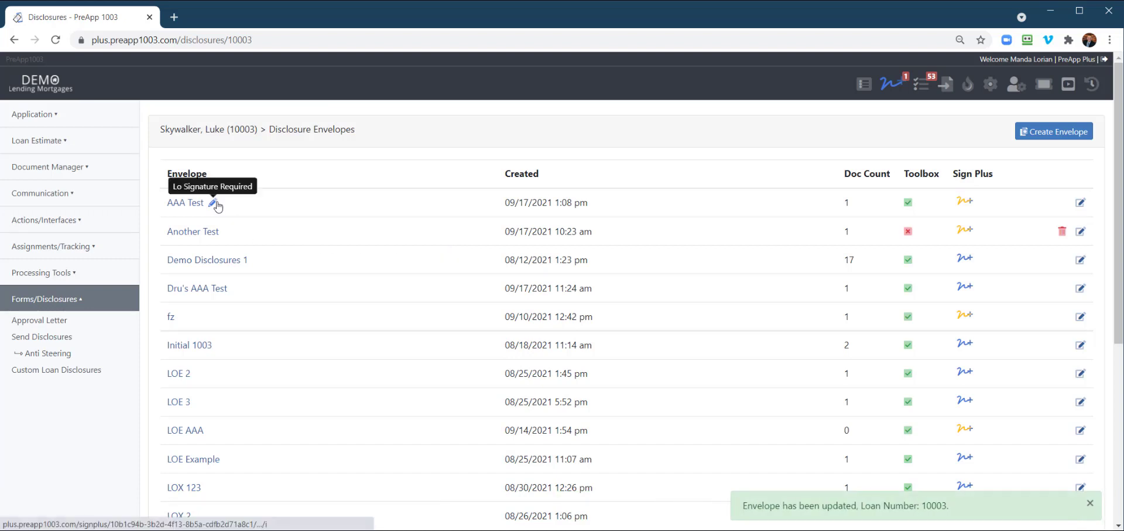
Step: Open AAA Test for signing, agree to the terms, and adopt a typed 'Loan Officer' signature
mouse_move(215, 207)
click(213, 203)
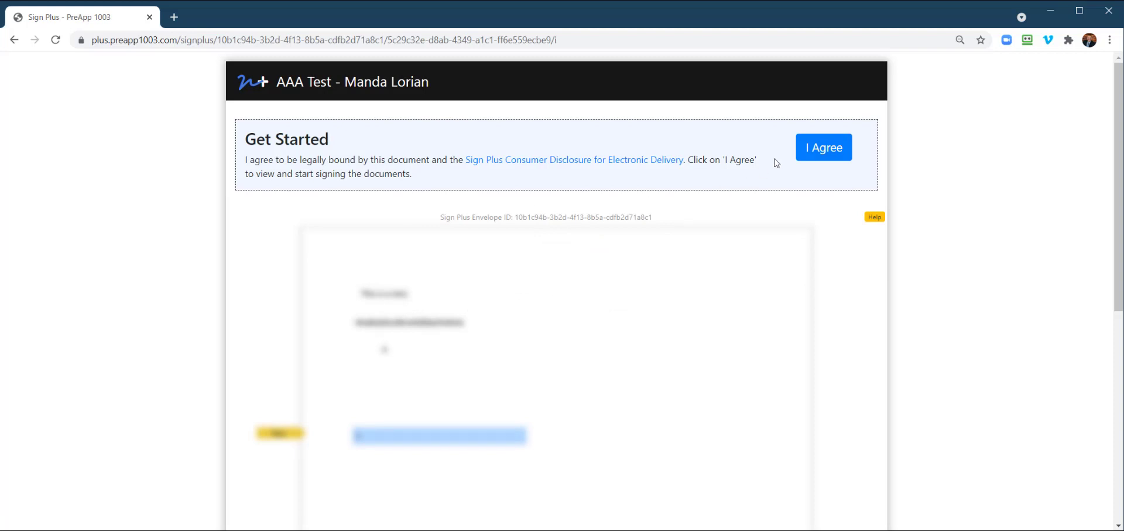
click(829, 152)
mouse_move(480, 221)
mouse_down()
mouse_move(550, 232)
mouse_move(684, 211)
mouse_up()
drag(684, 202, 560, 209)
click(678, 160)
click(486, 159)
click(442, 304)
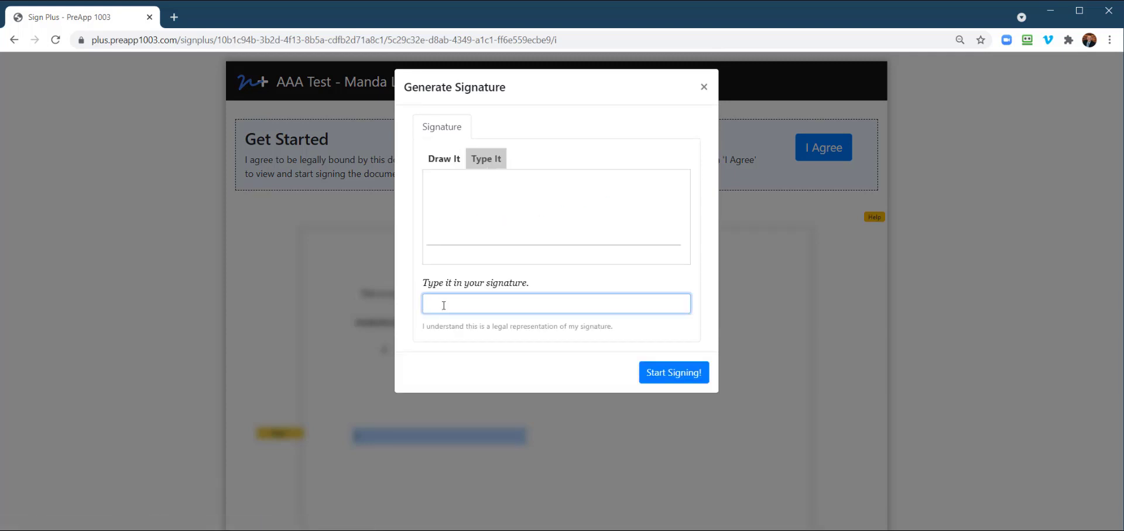
text(Loan Officer)
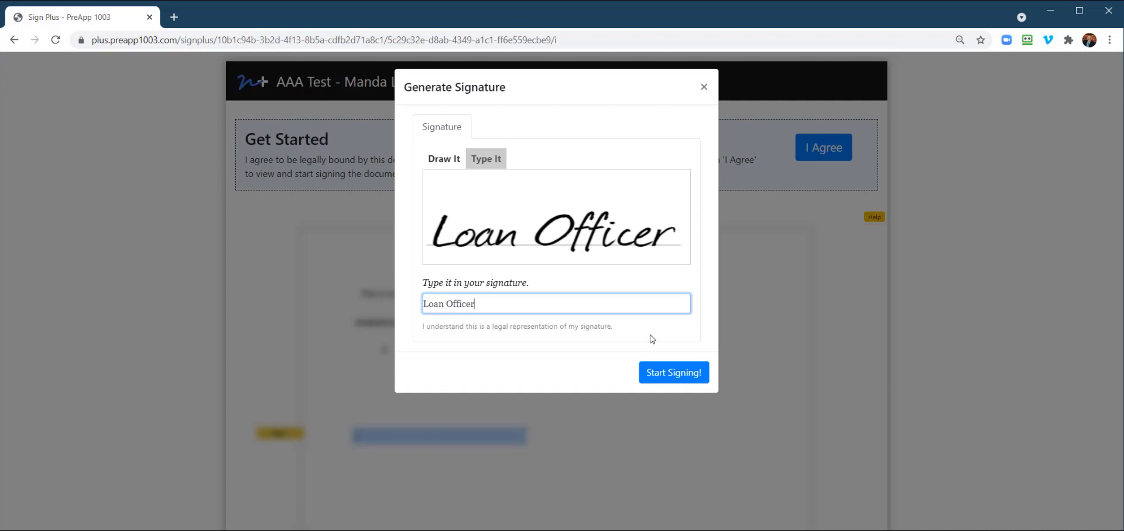
Step: Apply the signature to the sign field, confirm completion, and finish signing
click(672, 372)
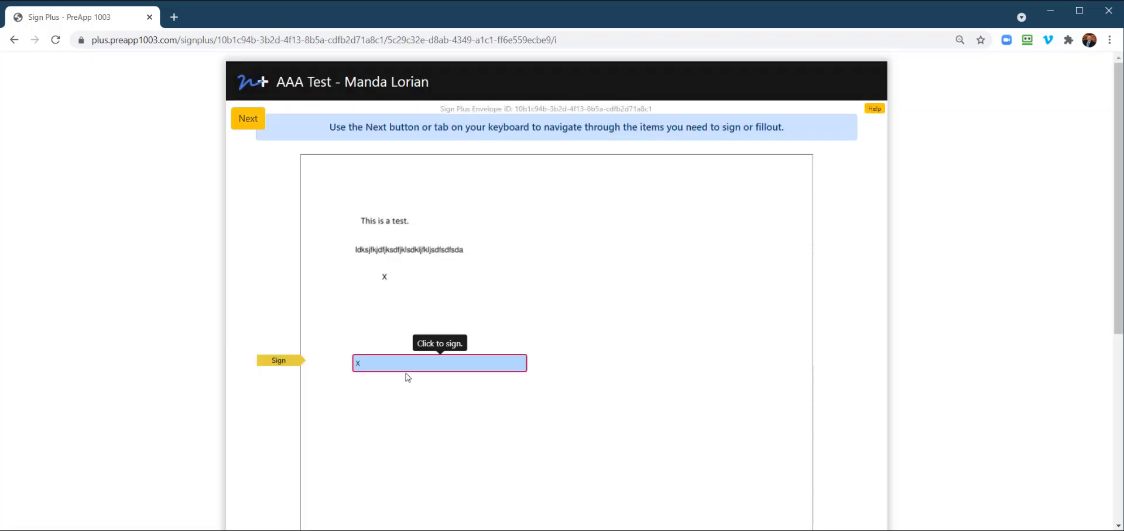
click(408, 366)
click(501, 356)
click(836, 87)
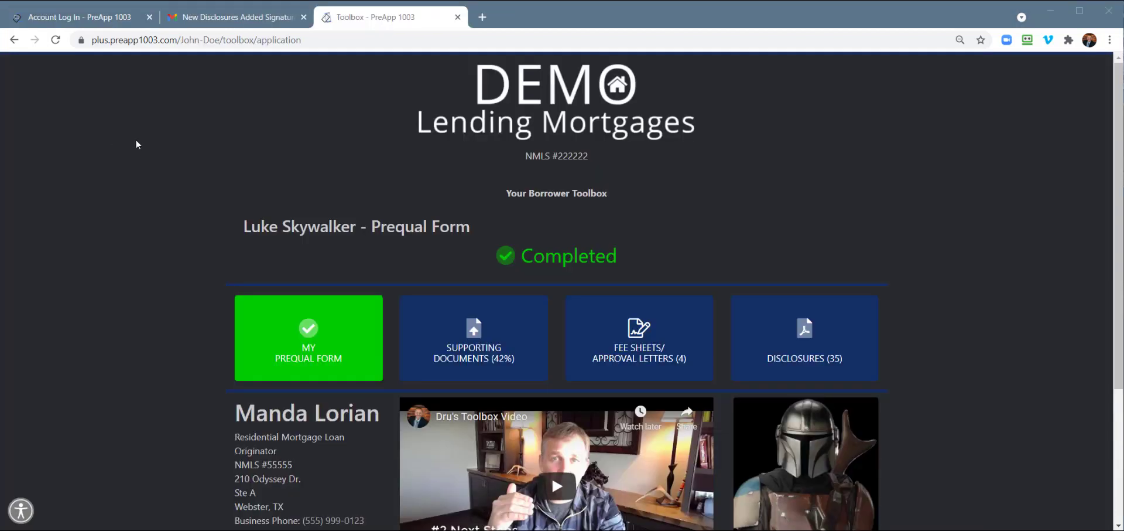
Step: Unlock the borrower's disclosures with the last four SSN digits and open AAA Test
click(806, 355)
click(761, 270)
text(1234)
click(617, 324)
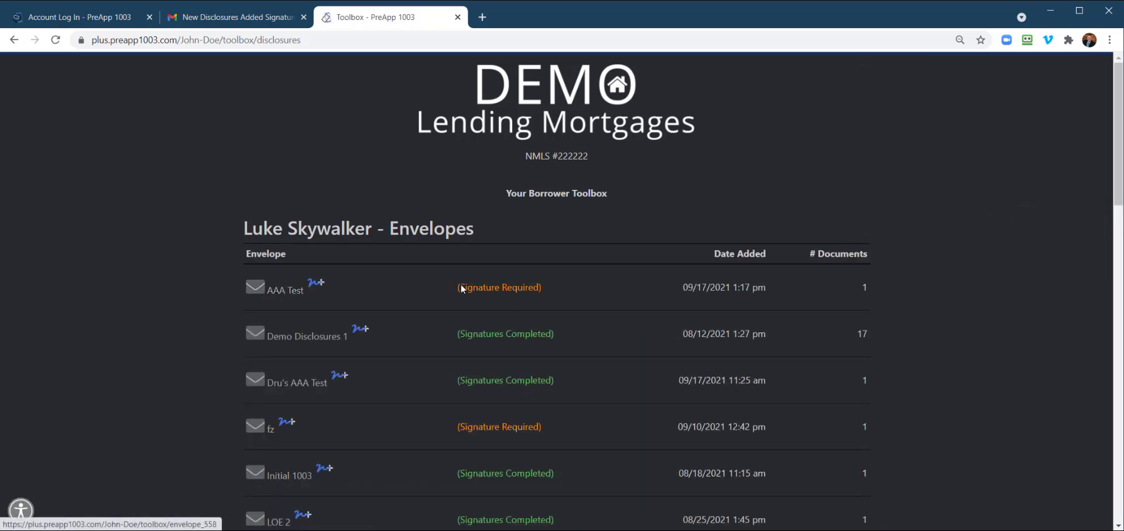
click(295, 290)
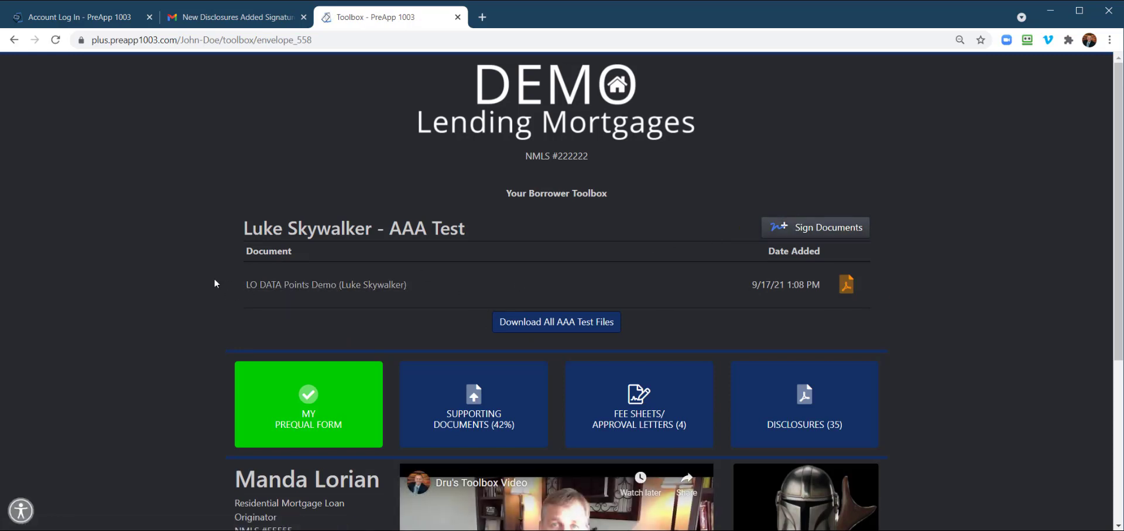
Step: Agree to the signing terms and adopt a drawn borrower signature
click(833, 236)
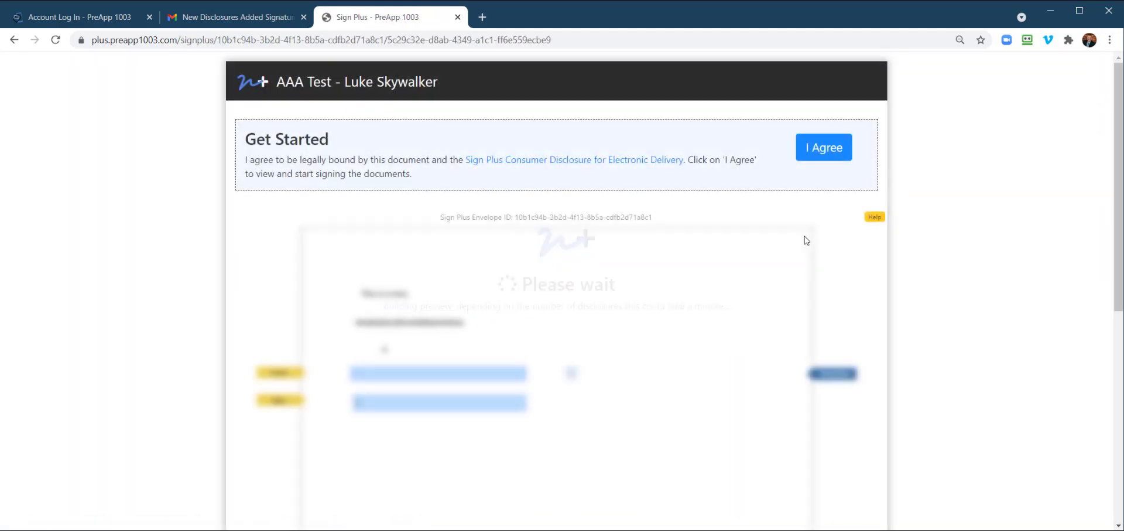
click(825, 154)
mouse_move(473, 196)
mouse_down()
mouse_move(513, 239)
mouse_move(477, 198)
mouse_move(636, 220)
mouse_up()
click(670, 319)
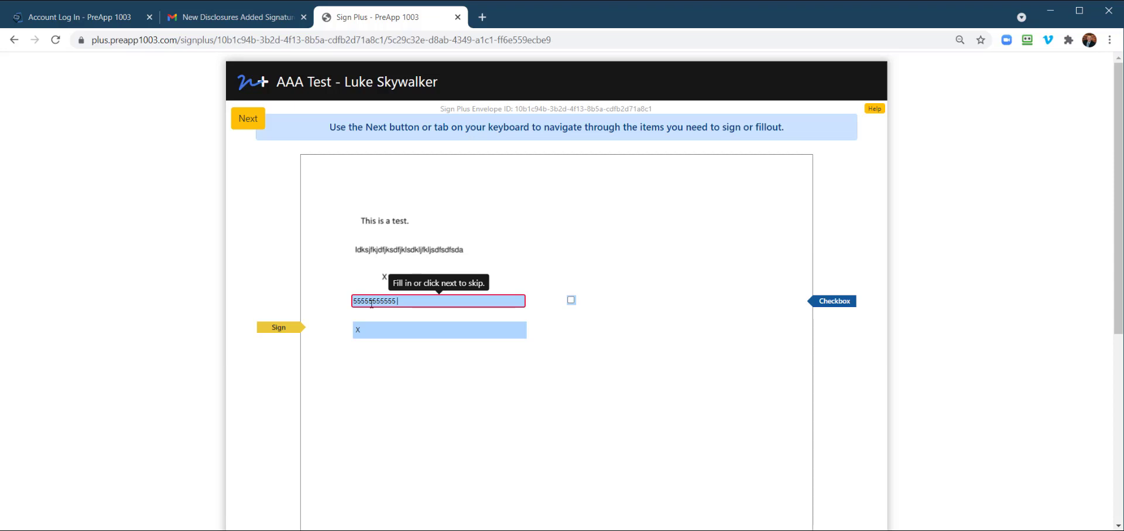
Step: Tick the data-point checkbox, sign the sign field, confirm, and finish signing
click(571, 300)
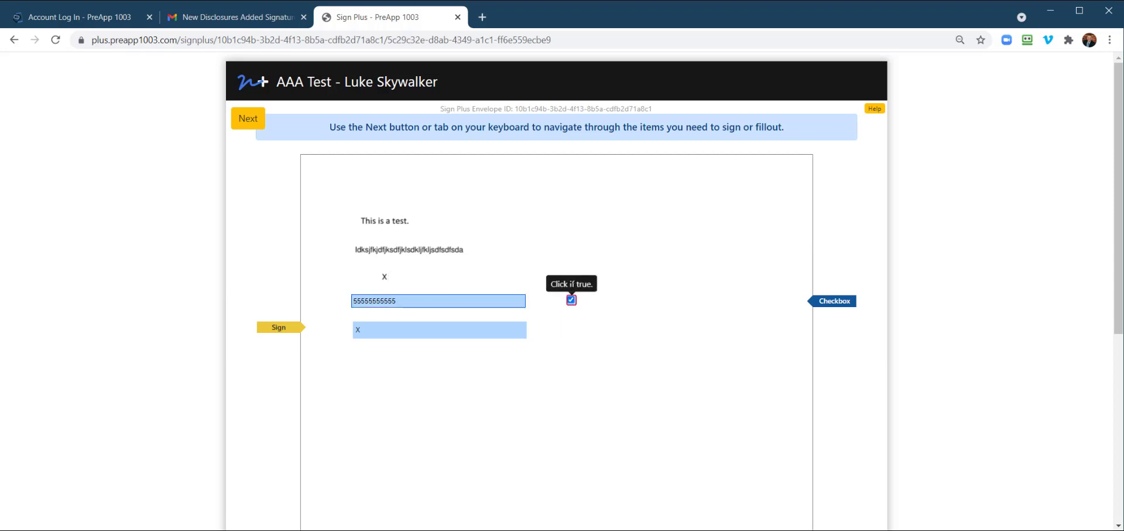
click(376, 333)
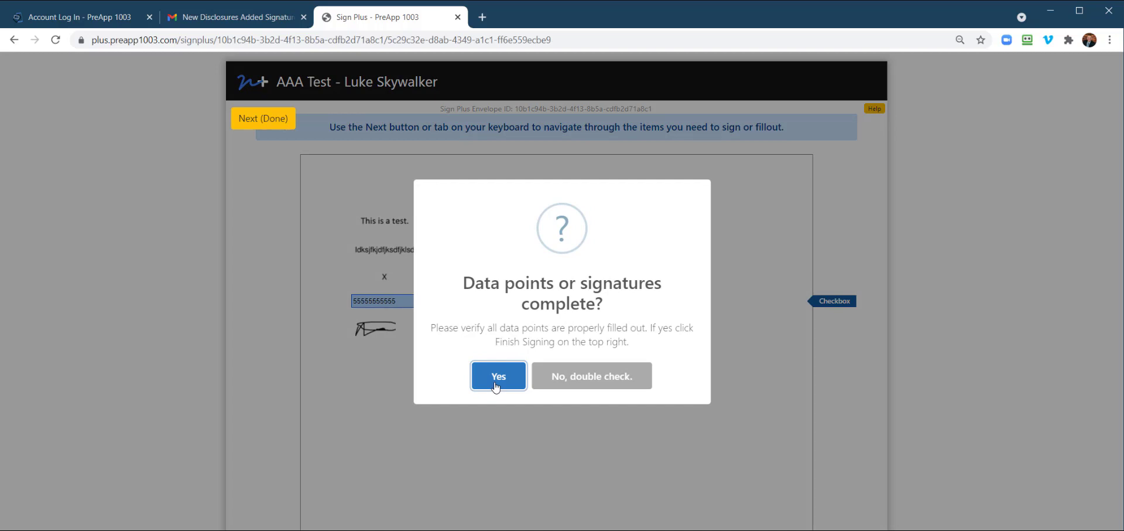
click(501, 378)
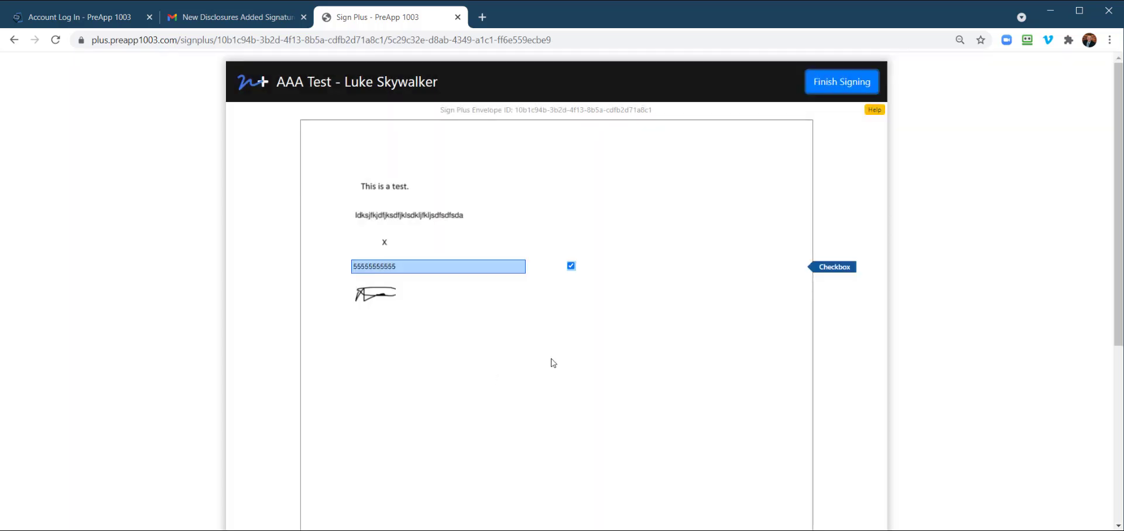
click(833, 89)
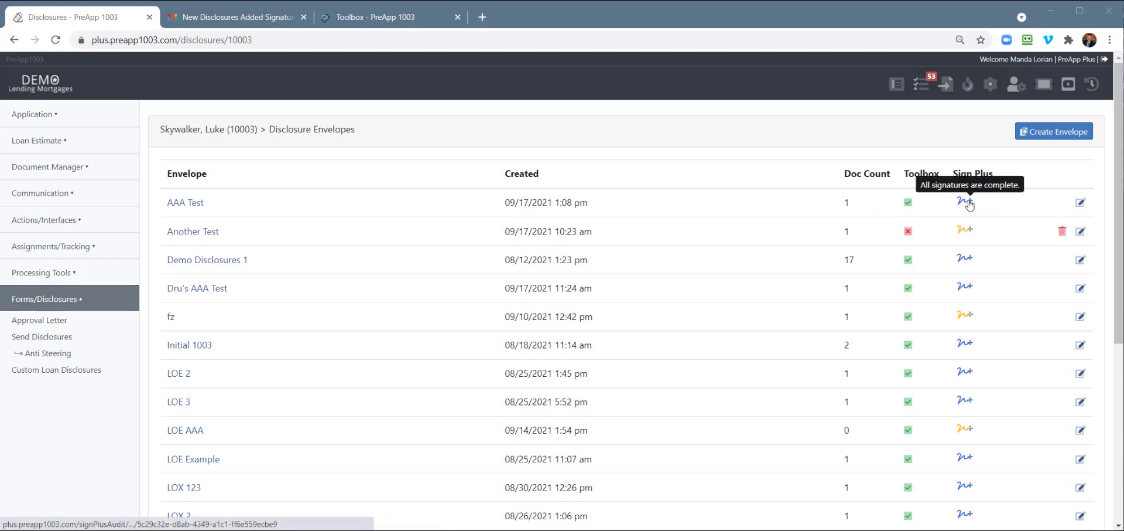
Step: Open Document Manager's All list to show the Envelope-AAA-Test-audit file
click(56, 168)
click(58, 191)
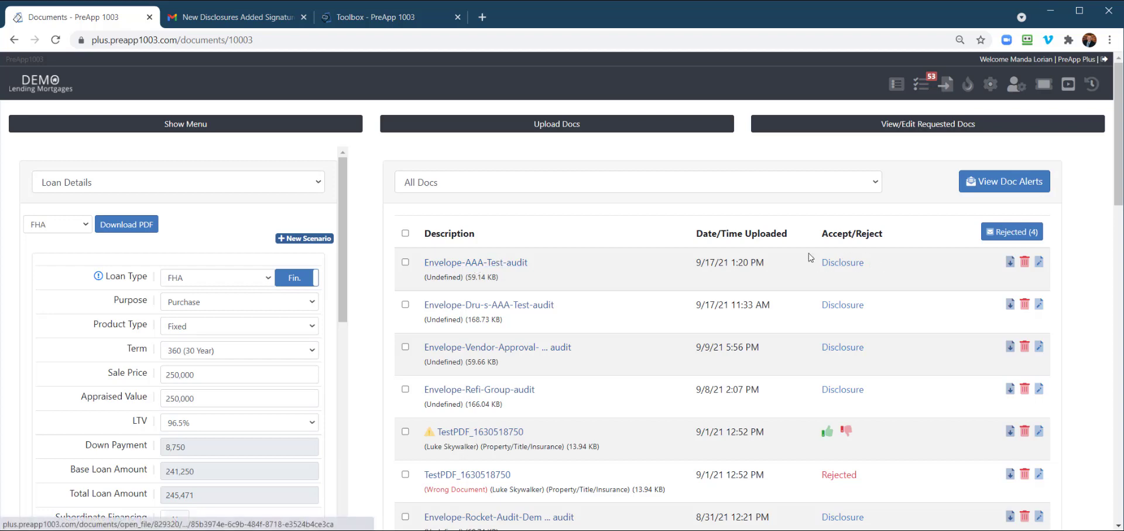
Step: Open the Envelope-AAA-Test-audit PDF and scroll to its page 2 Audit Log
click(485, 263)
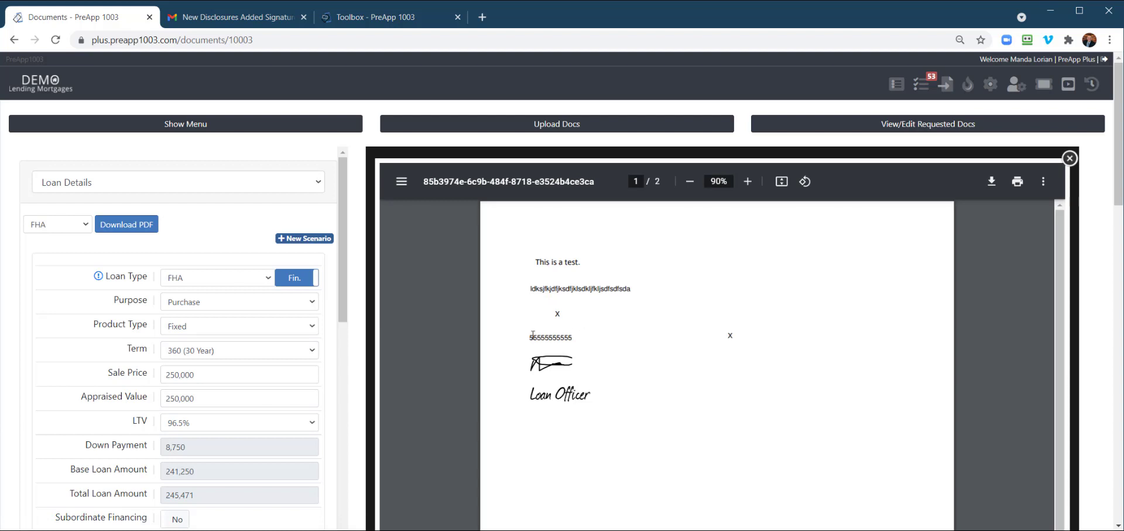
drag(531, 339, 593, 339)
click(735, 344)
scroll(668, 377, down, 10)
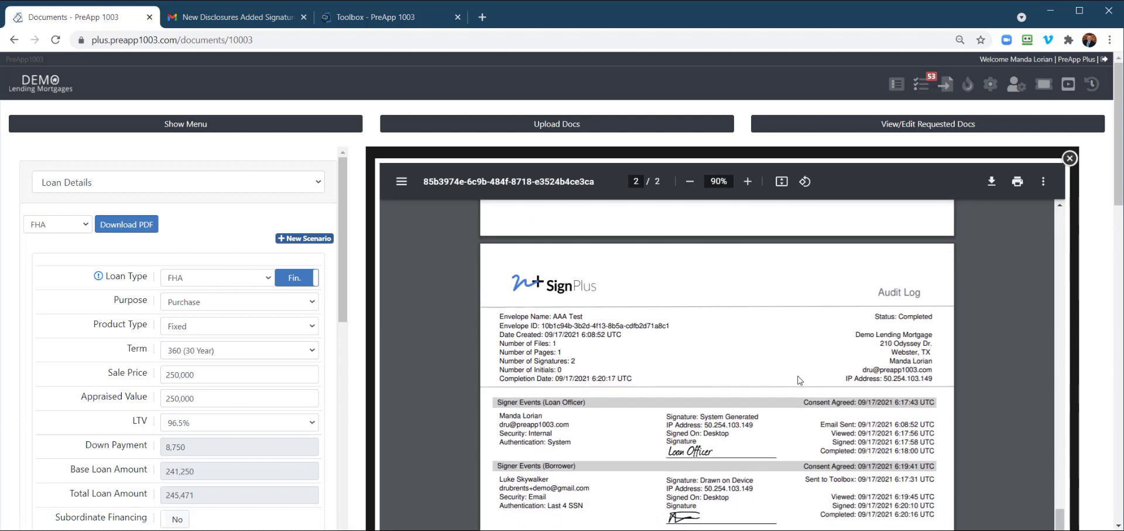
scroll(618, 303, down, 2)
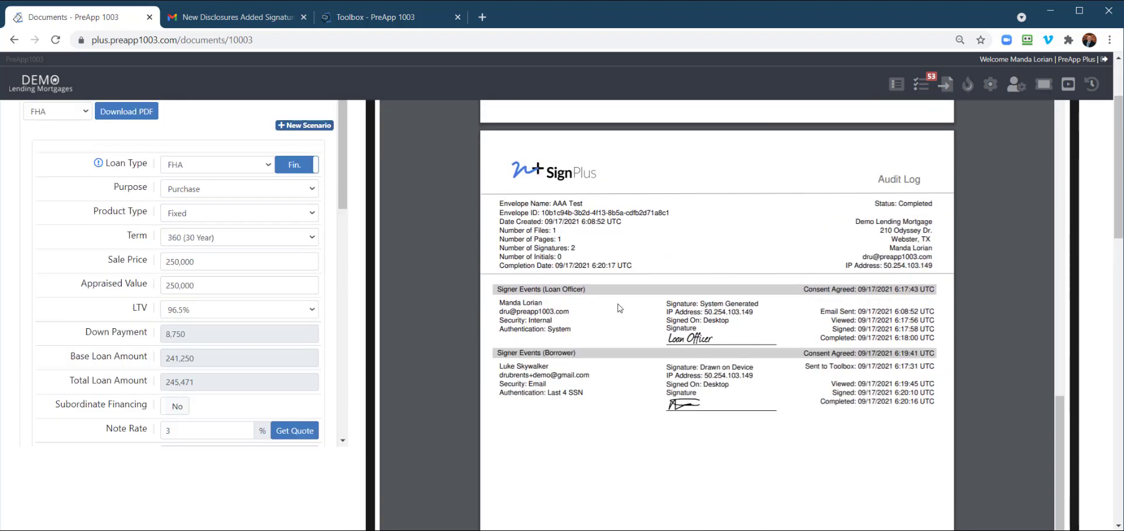